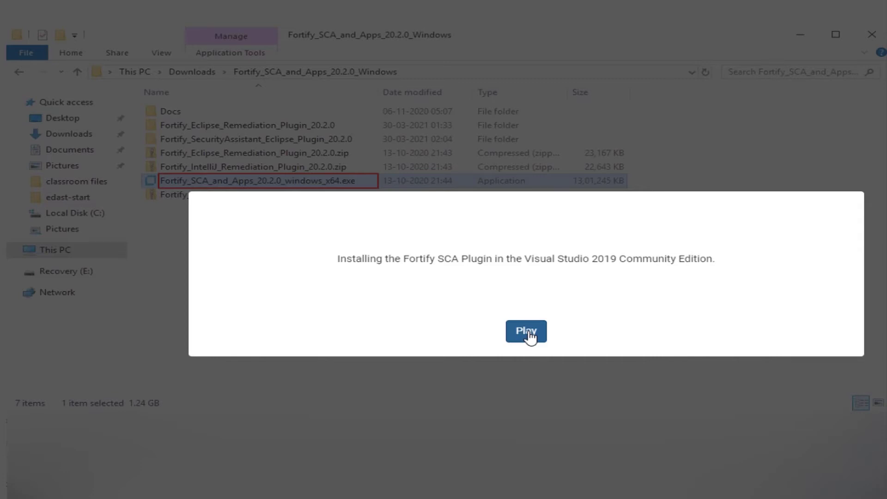
# Accept the license agreement and keep the default installation directory
pyautogui.click(530, 332)
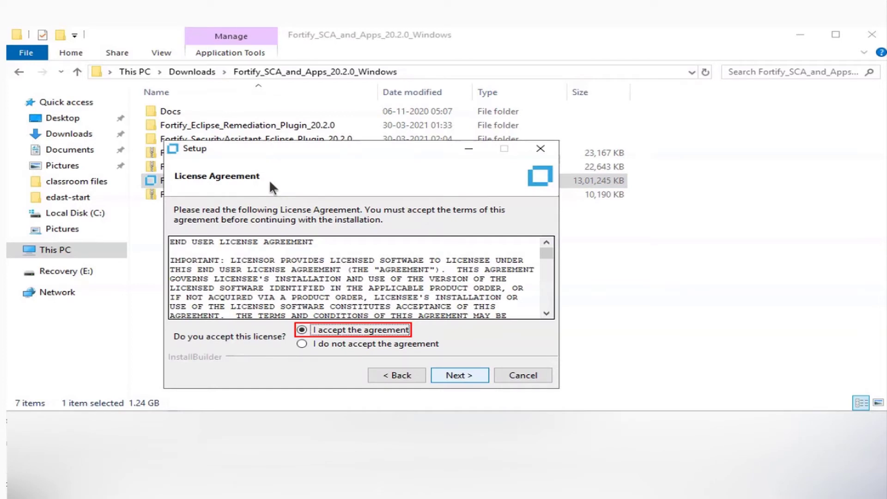
pyautogui.click(459, 375)
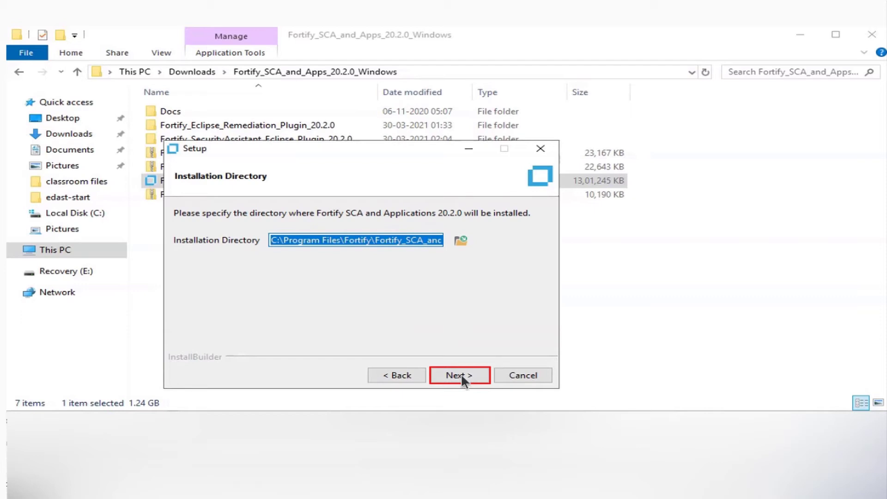
pyautogui.click(461, 373)
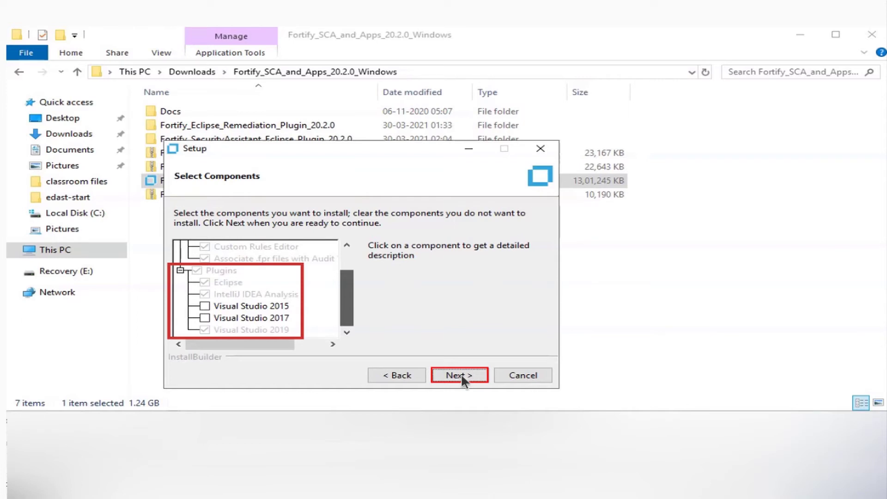
# Keep the selected components, including the Visual Studio 2019 plugin, and continue
pyautogui.click(460, 374)
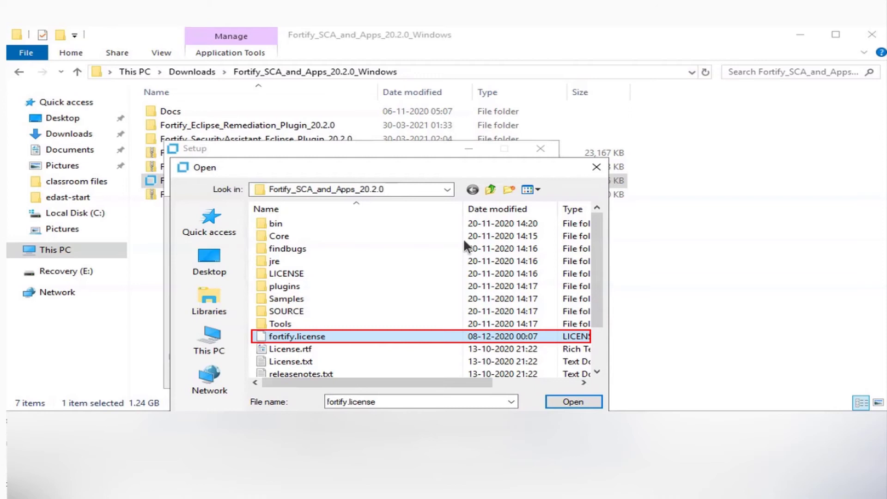
pyautogui.click(460, 375)
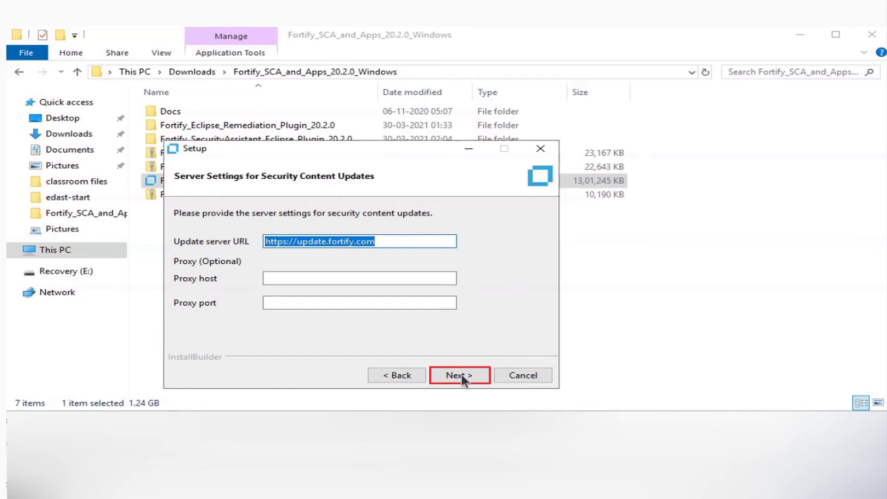
pyautogui.click(461, 372)
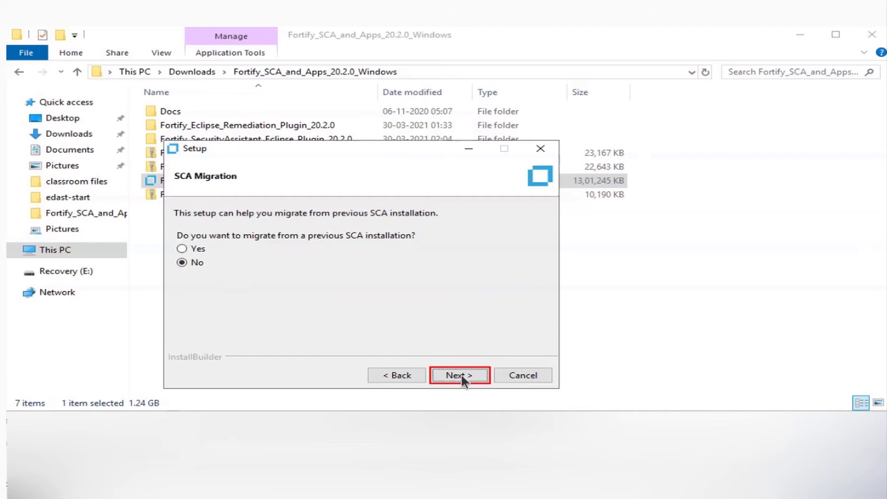
# Decline migration, confirm the Visual Studio extension and sample projects, and install 20.2.0
pyautogui.click(461, 373)
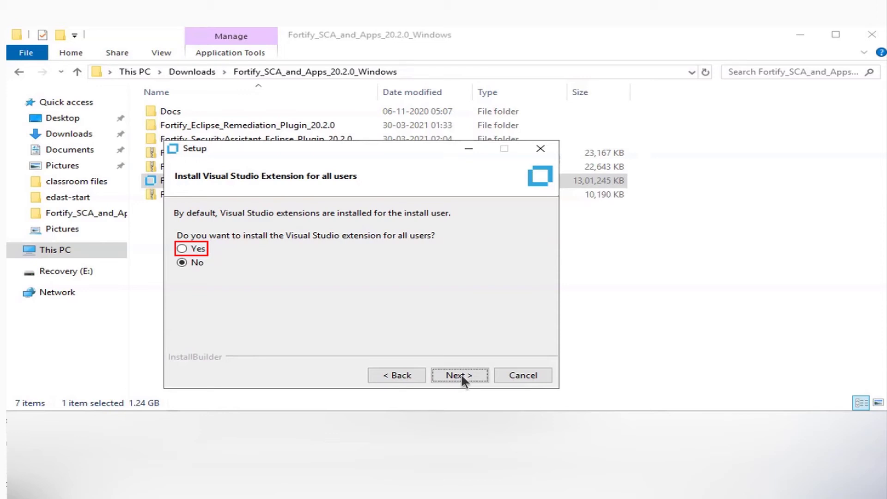
pyautogui.click(461, 374)
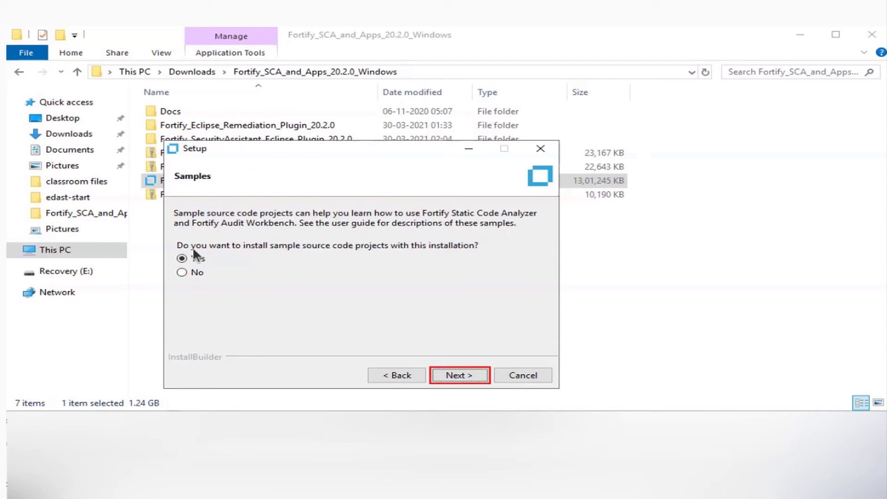
pyautogui.click(461, 374)
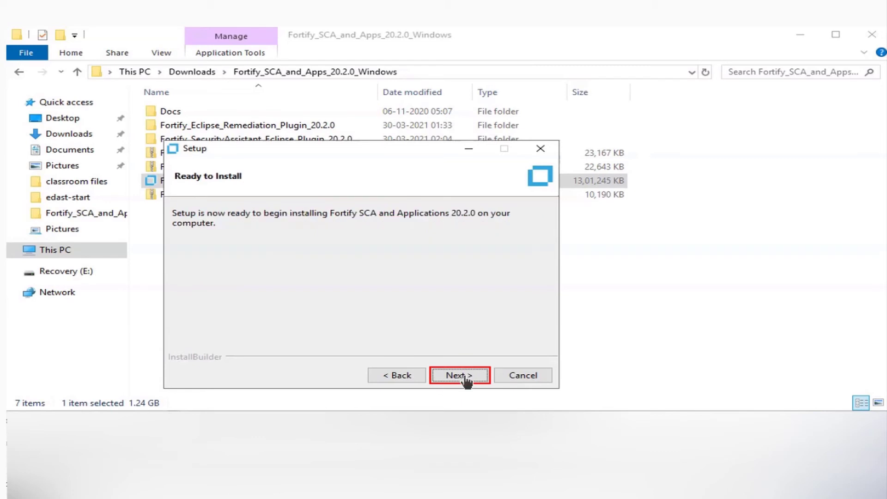
pyautogui.click(461, 374)
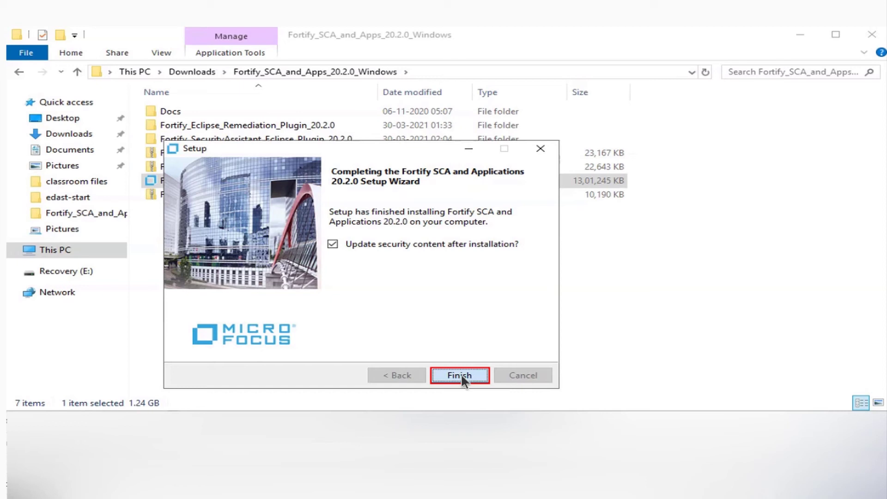
# Finish setup with 'Update security content after installation' left checked
pyautogui.click(461, 373)
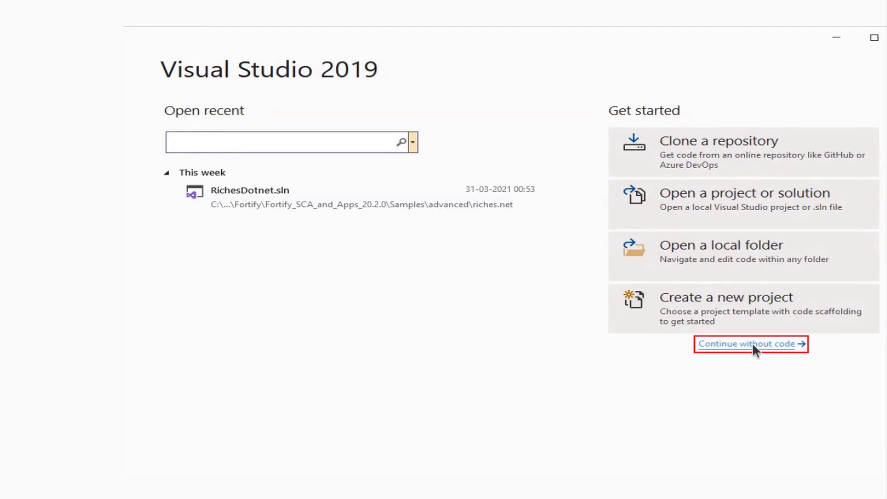
# Continue in Visual Studio 2019 without code and view the Fortify entries under Extensions
pyautogui.click(755, 349)
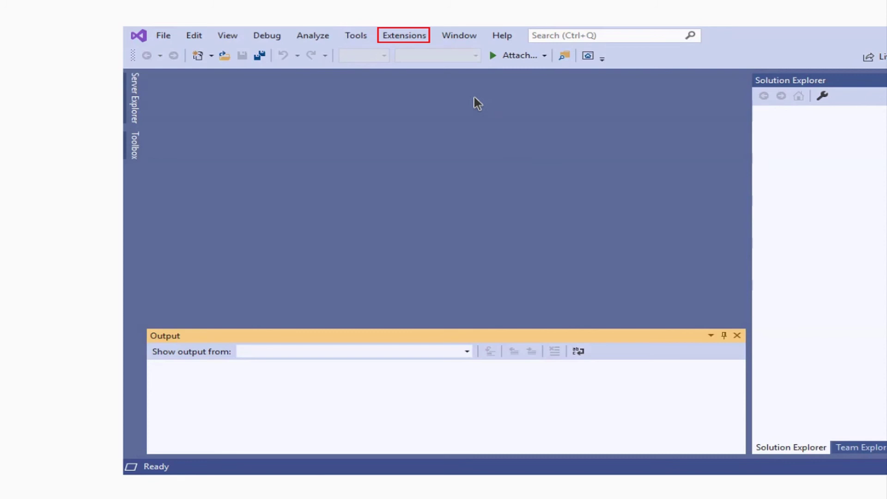
pyautogui.click(403, 35)
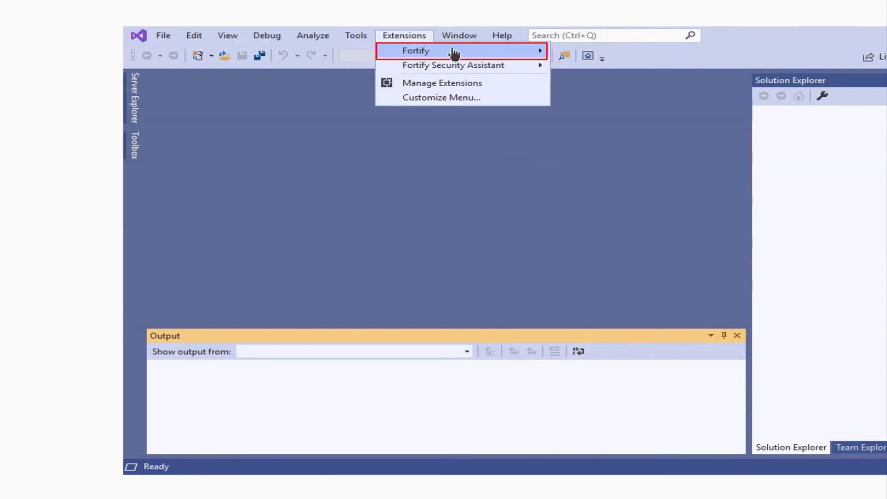